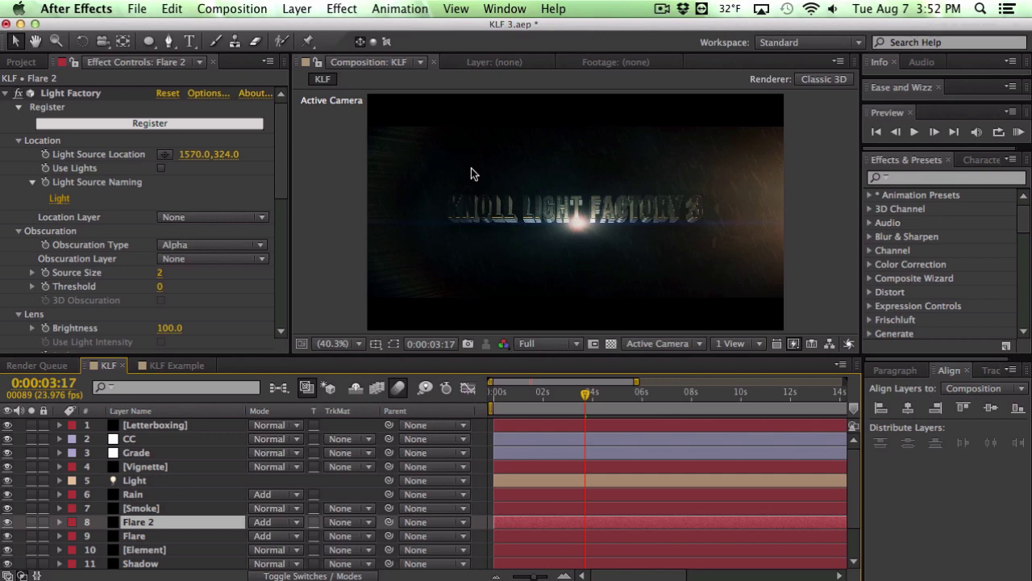
- Switch to the KLF Example comp at 0:00:02:13 and bring up Effect > Knoll Light Factory
{"action": "left_click", "coordinate": [171, 368]}
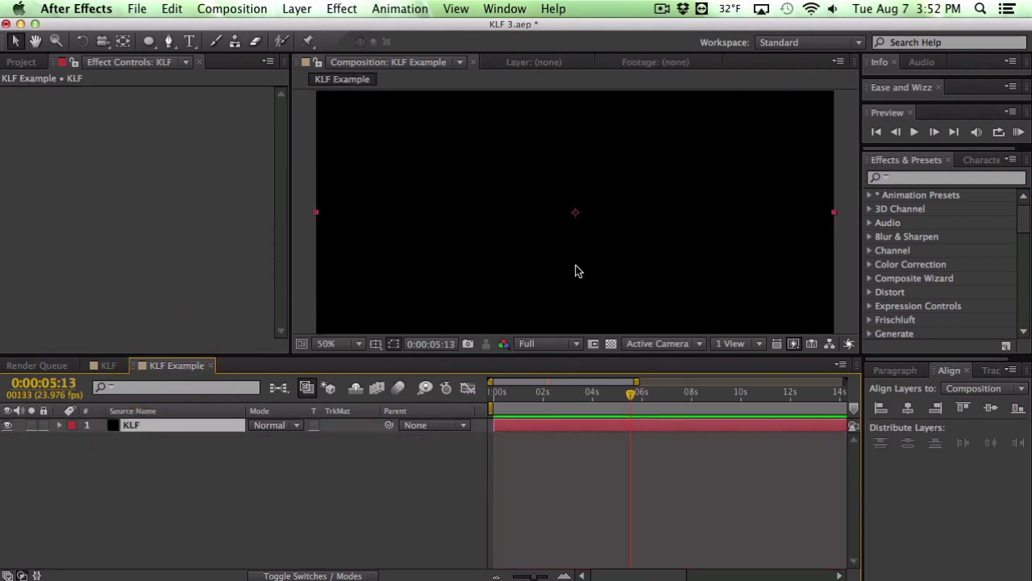
{"action": "left_click", "coordinate": [557, 393]}
{"action": "left_click", "coordinate": [336, 8]}
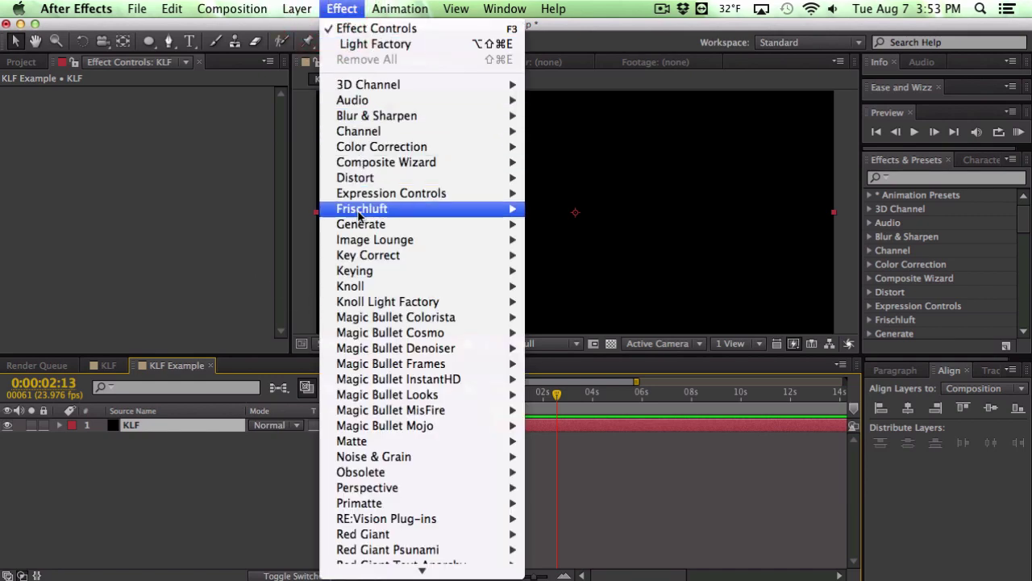
{"action": "mouse_move", "coordinate": [364, 242]}
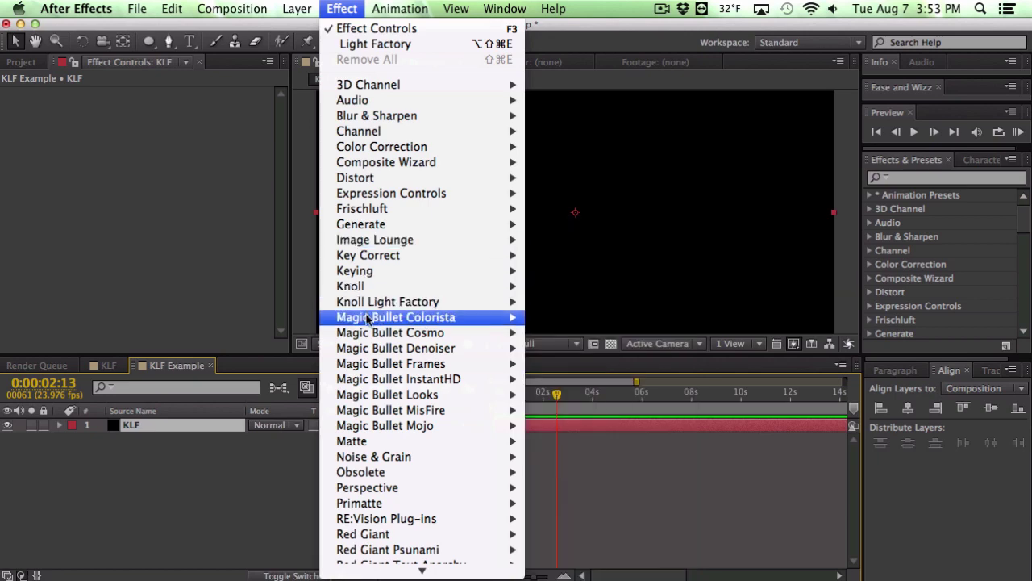
{"action": "mouse_move", "coordinate": [396, 304]}
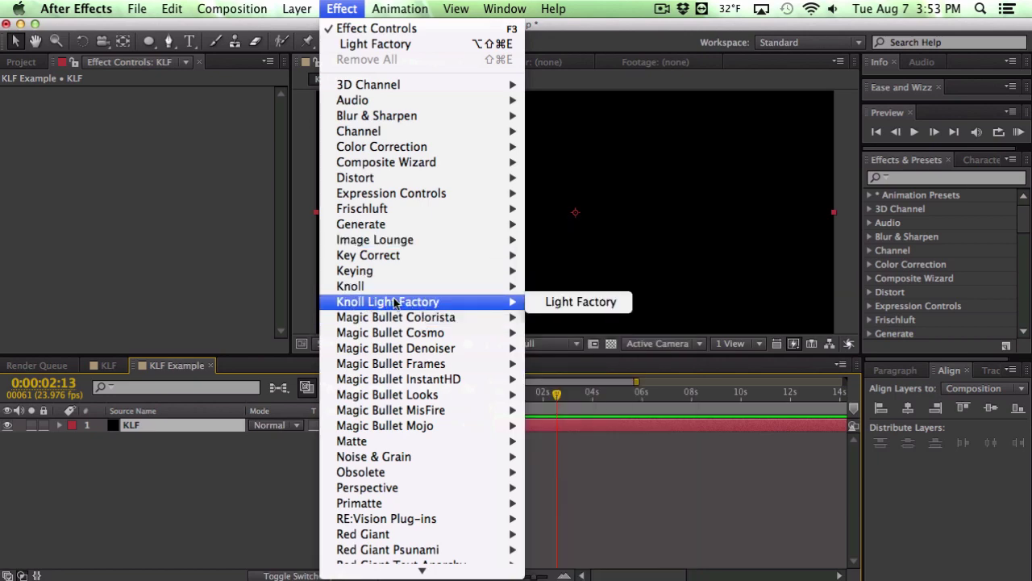
- Apply Light Factory to the KLF layer and drag its source point to 444, 336
{"action": "left_click", "coordinate": [533, 304]}
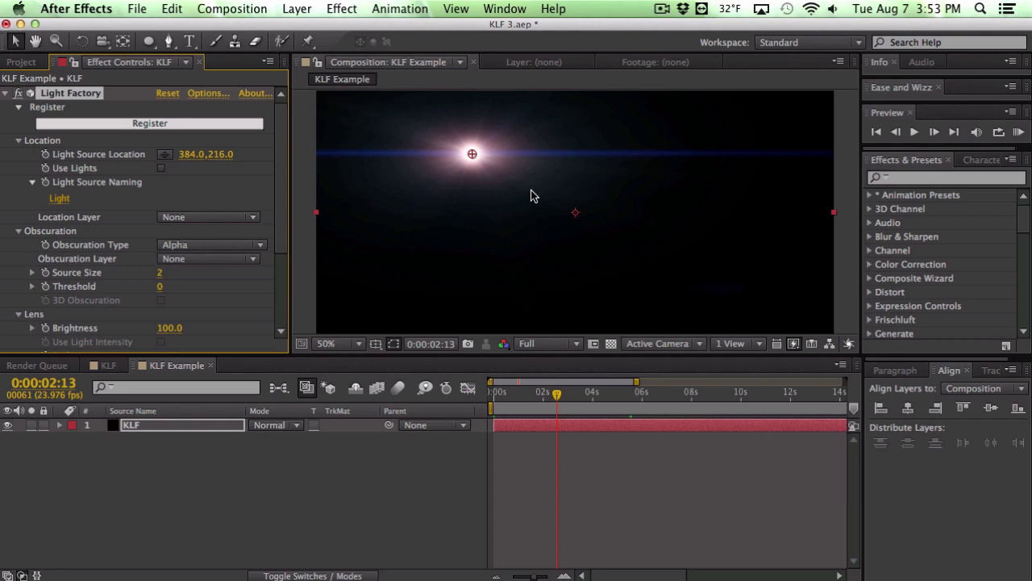
{"action": "left_click_drag", "start_coordinate": [472, 154], "coordinate": [497, 204]}
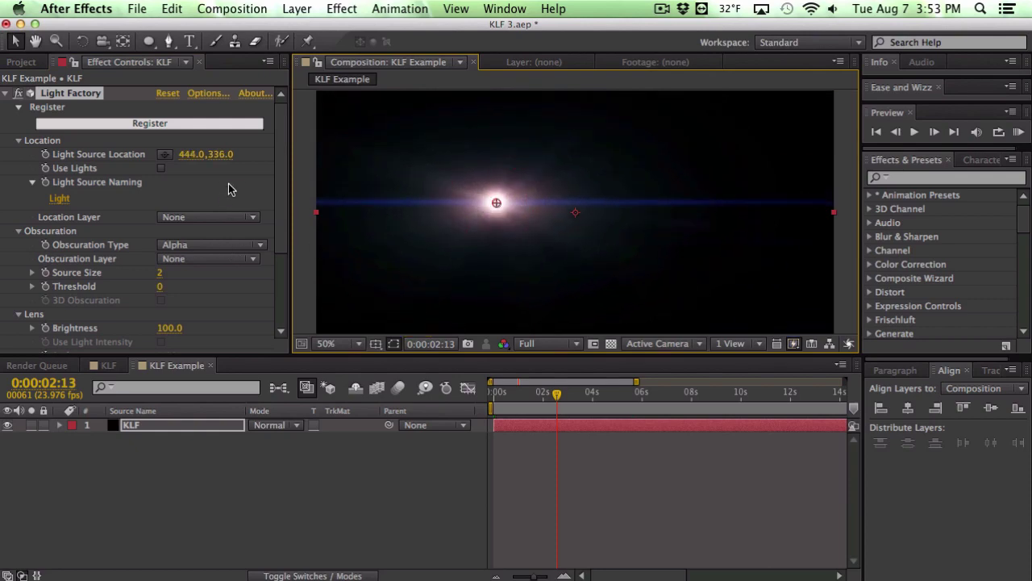
{"action": "scroll", "coordinate": [39, 147], "scroll_direction": "down", "scroll_amount": 1}
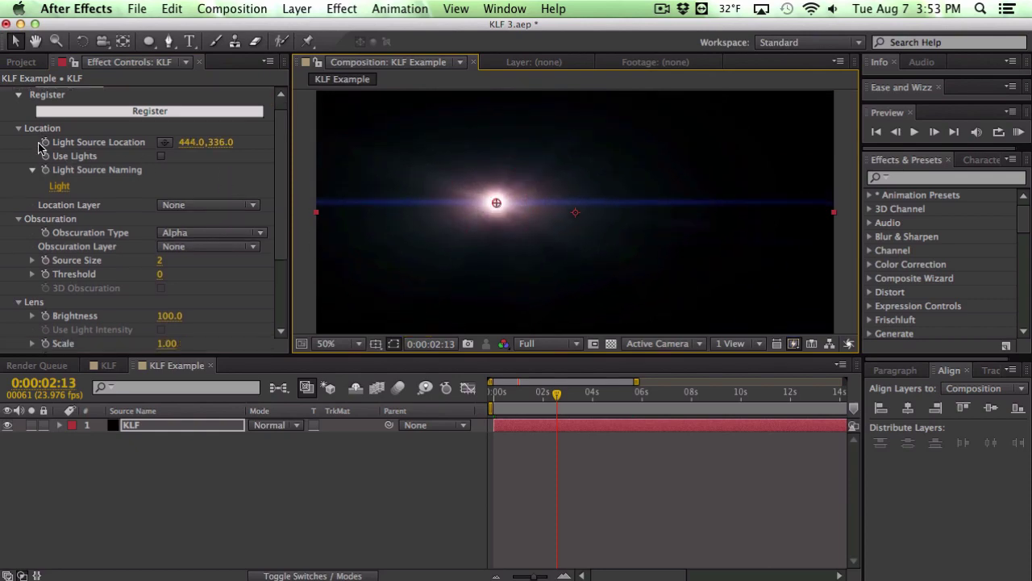
{"action": "scroll", "coordinate": [38, 147], "scroll_direction": "down", "scroll_amount": 9}
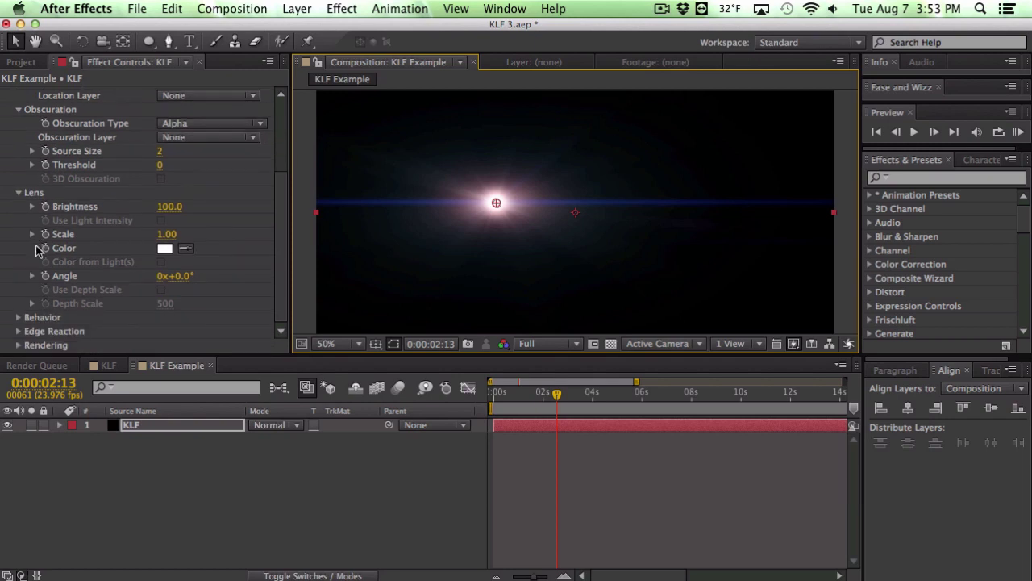
{"action": "scroll", "coordinate": [36, 250], "scroll_direction": "up", "scroll_amount": 10}
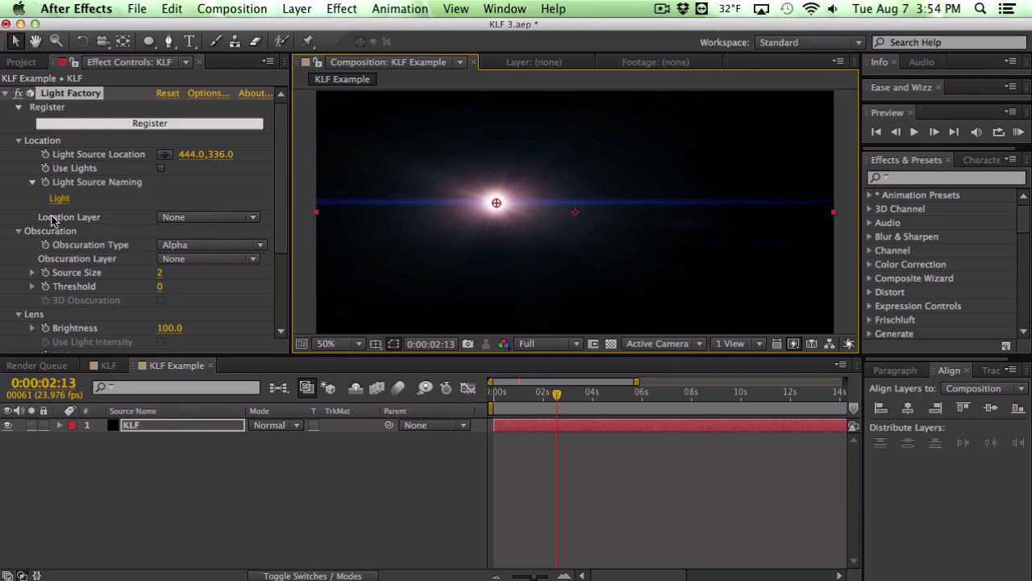
- Collapse Location, keep Obscuration Layer at None, and set Obscuration Type to Luminance
{"action": "left_click", "coordinate": [17, 141]}
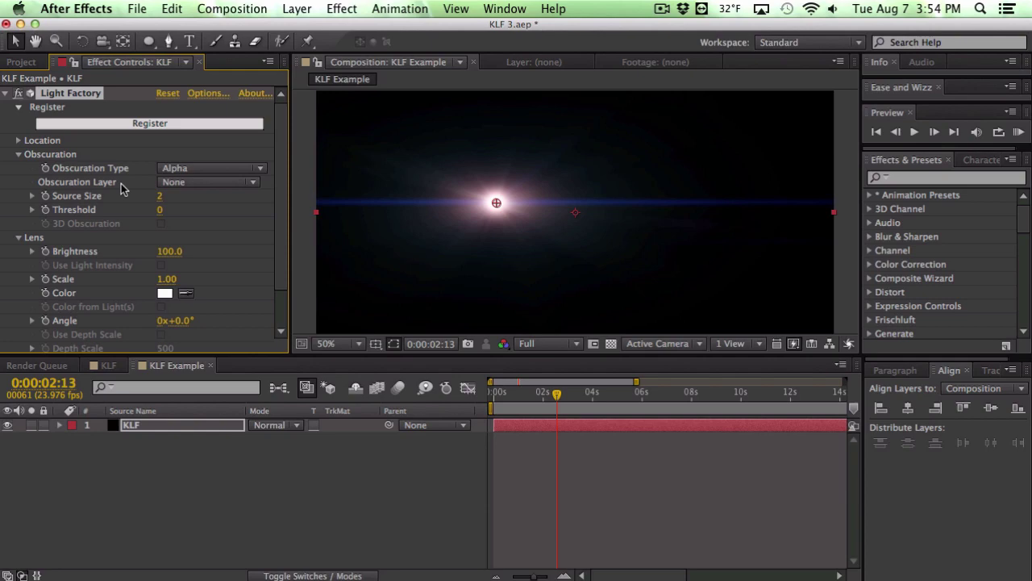
{"action": "left_click", "coordinate": [208, 182]}
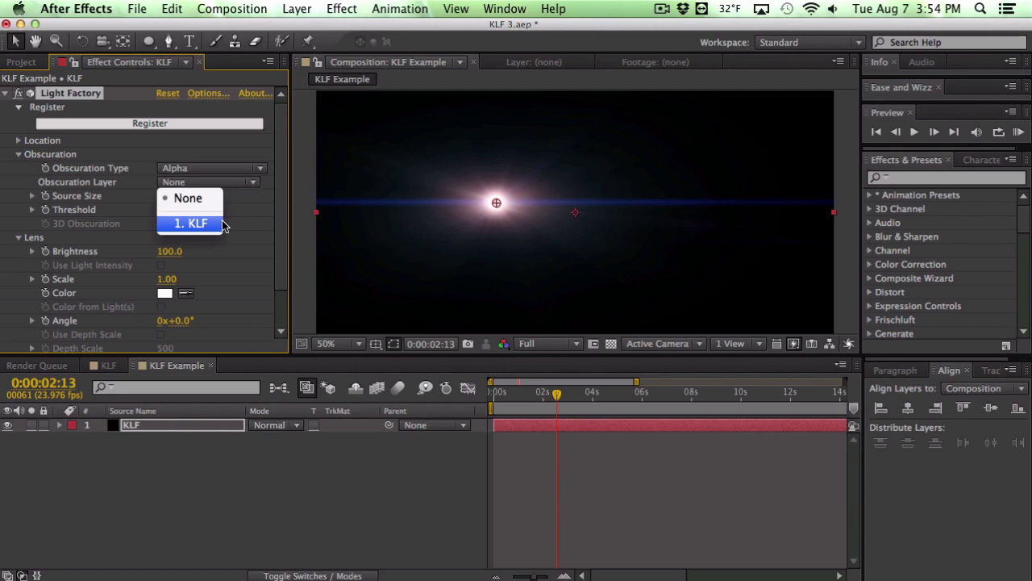
{"action": "left_click", "coordinate": [247, 178]}
{"action": "left_click", "coordinate": [247, 167]}
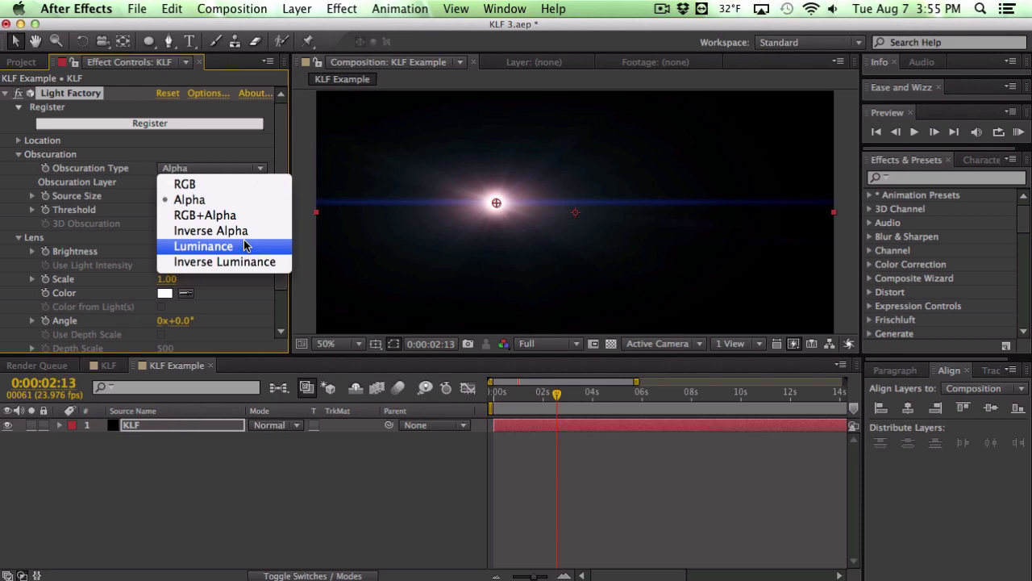
{"action": "left_click", "coordinate": [246, 246]}
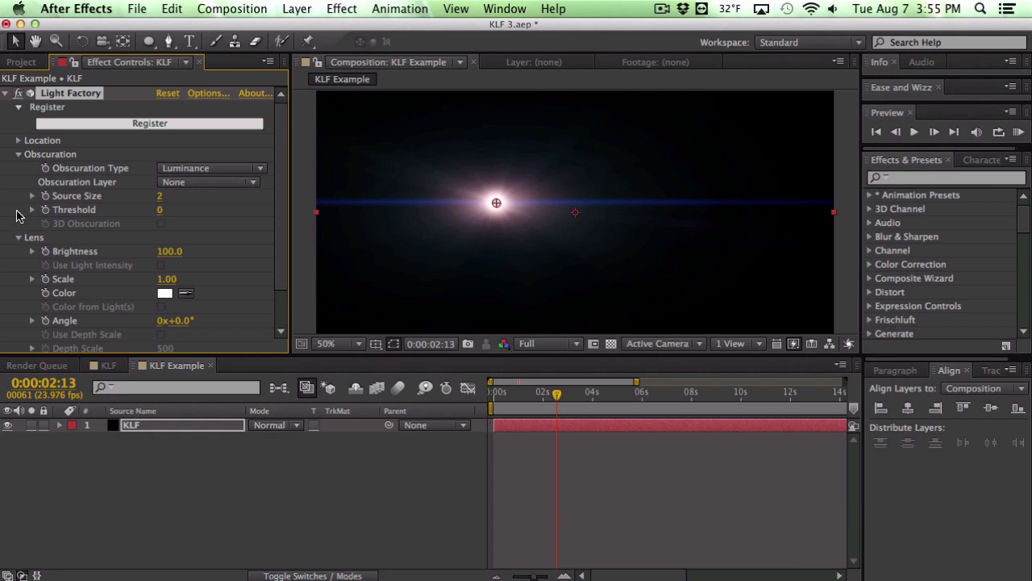
- Collapse the Obscuration and Lens property groups in Effect Controls
{"action": "left_click", "coordinate": [18, 154]}
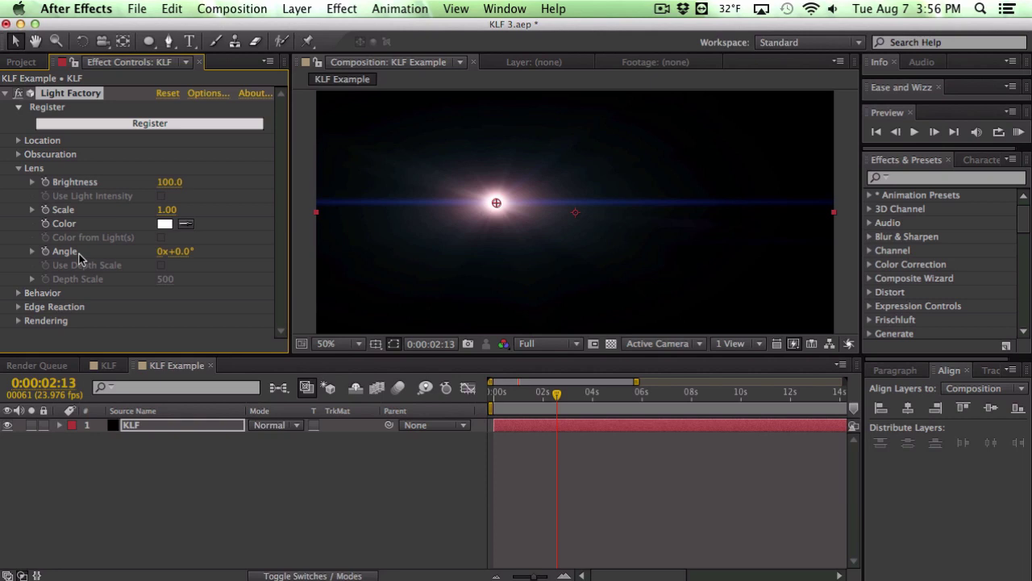
{"action": "left_click", "coordinate": [19, 168]}
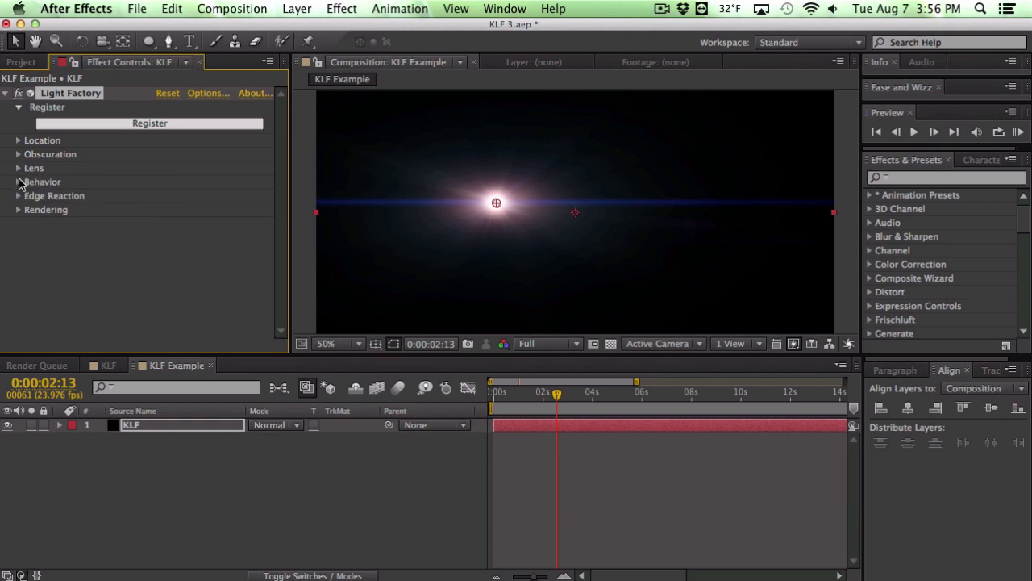
- Expand Behavior and set Looping Behavior to Flicker, previewing it later in time
{"action": "left_click", "coordinate": [19, 184]}
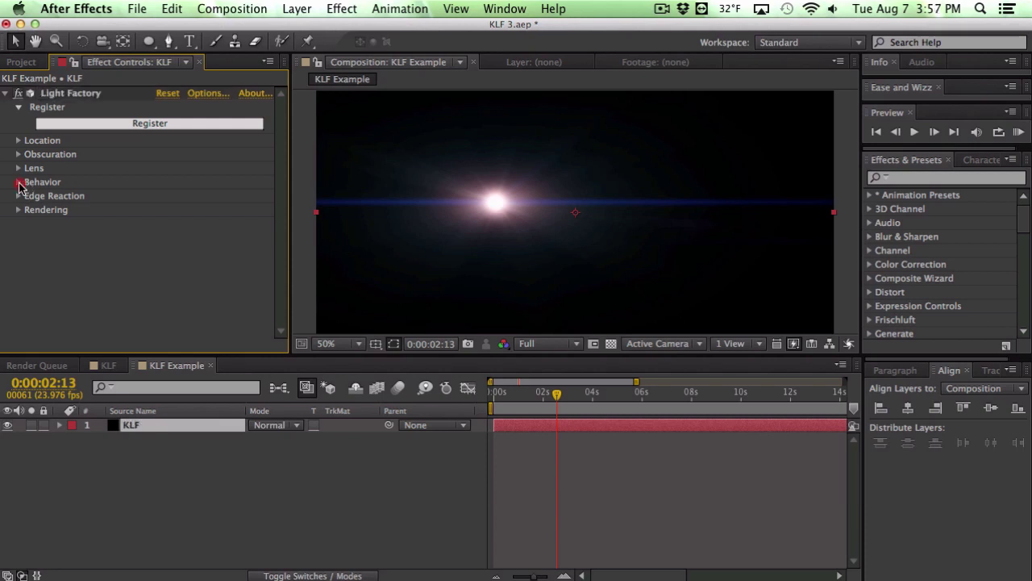
{"action": "left_click", "coordinate": [19, 183]}
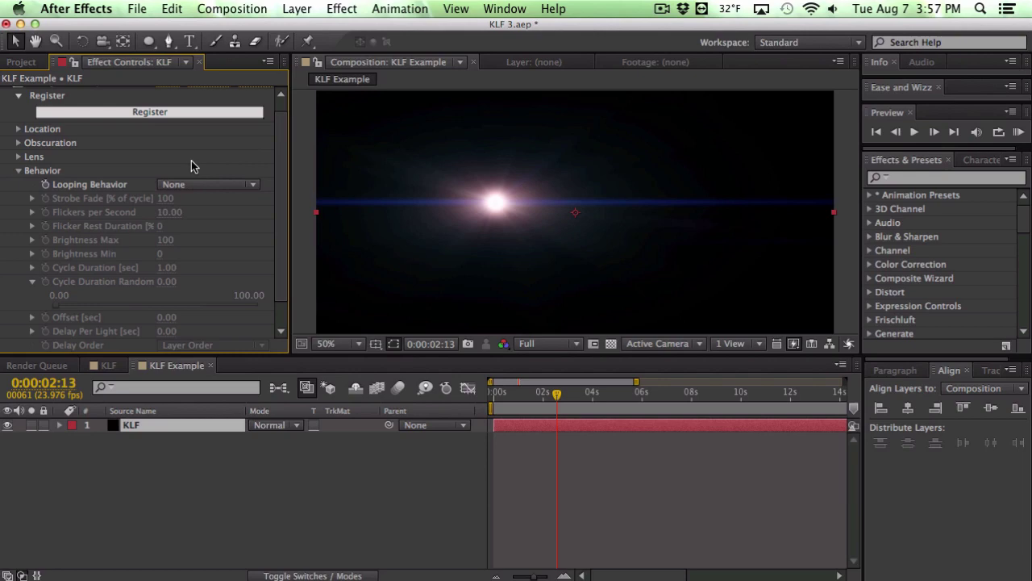
{"action": "left_click", "coordinate": [190, 185]}
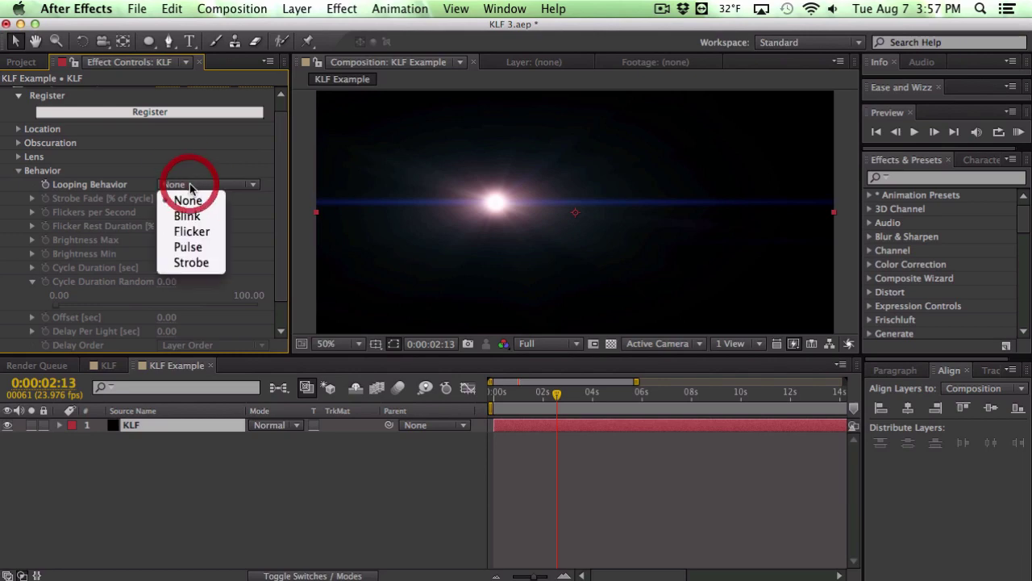
{"action": "left_click", "coordinate": [194, 238]}
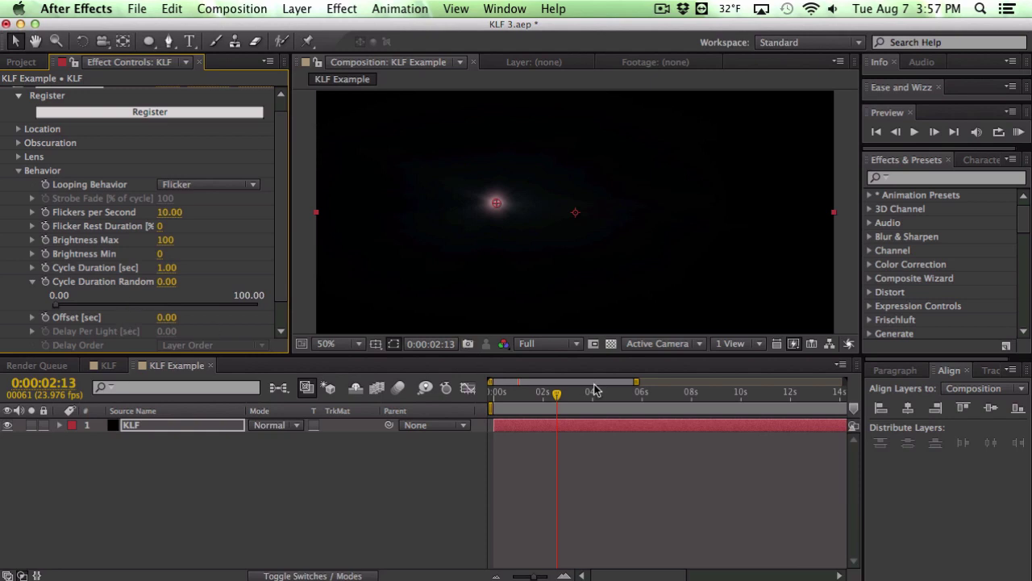
{"action": "left_click_drag", "start_coordinate": [576, 395], "coordinate": [637, 401]}
- Change Looping Behavior to Pulse, return to 0:00:01:10, and expand Edge Reaction
{"action": "left_click", "coordinate": [214, 186]}
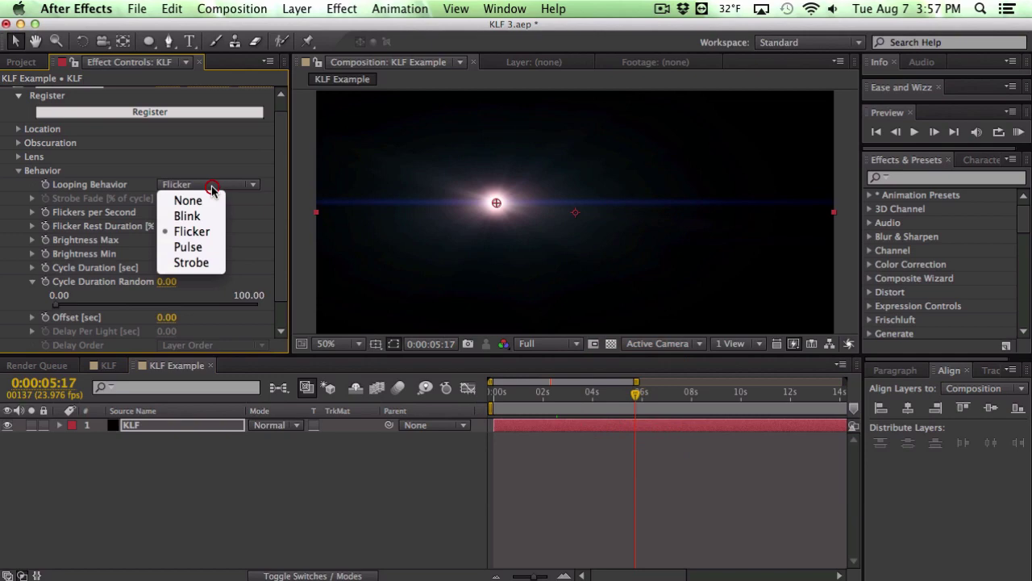
{"action": "left_click", "coordinate": [210, 246]}
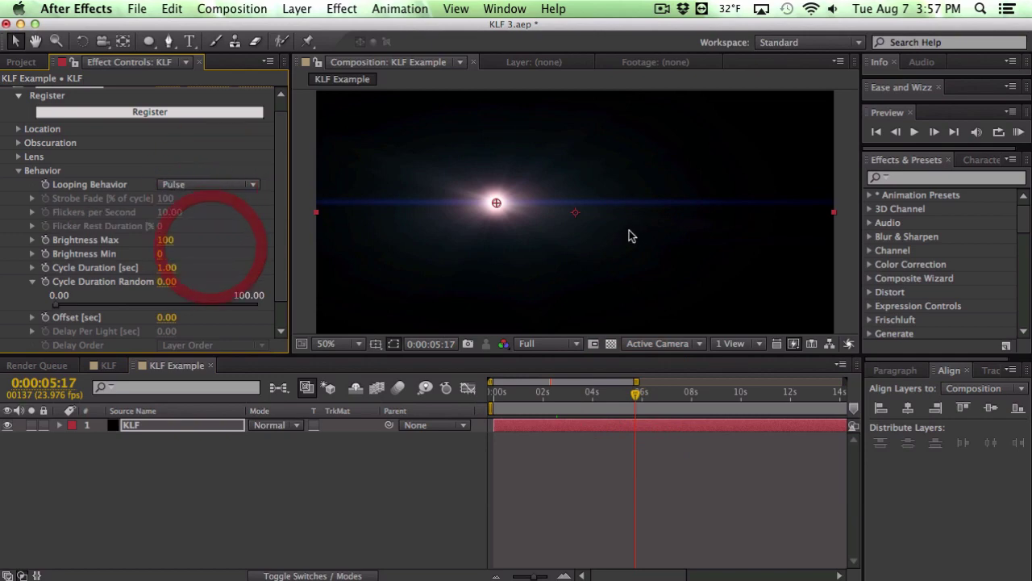
{"action": "left_click_drag", "start_coordinate": [589, 394], "coordinate": [528, 393]}
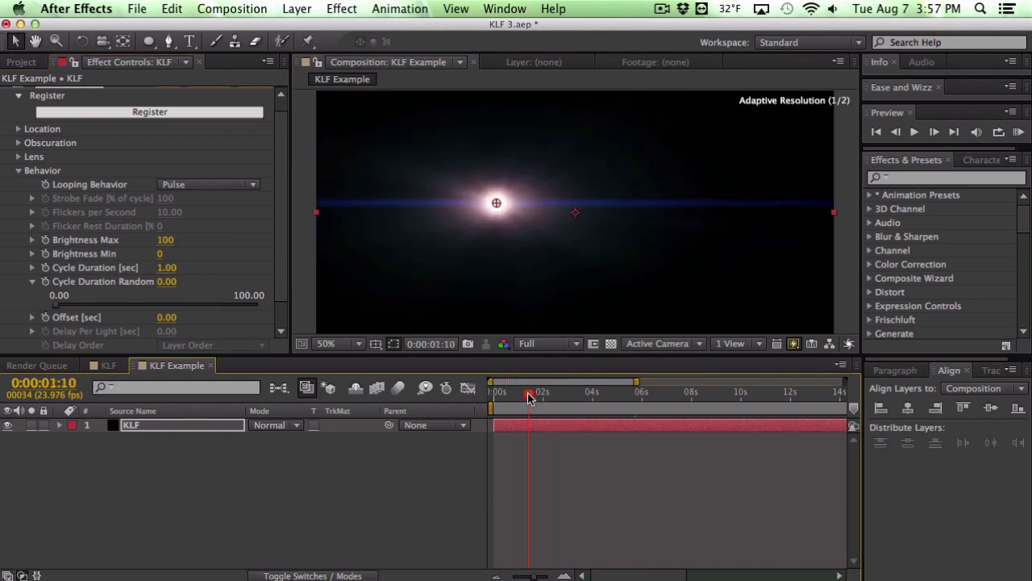
{"action": "scroll", "coordinate": [74, 223], "scroll_direction": "down", "scroll_amount": 2}
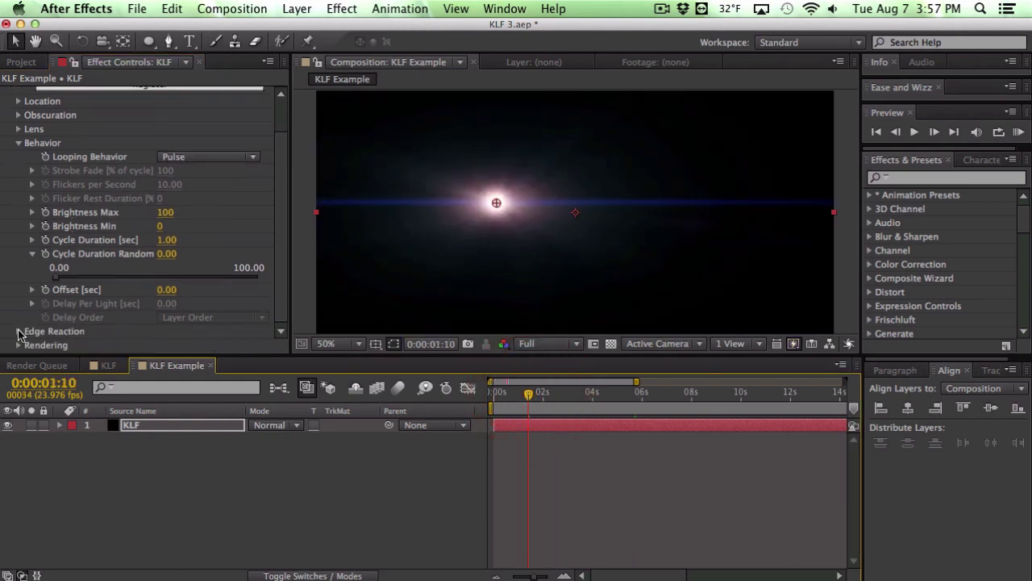
{"action": "left_click", "coordinate": [19, 332]}
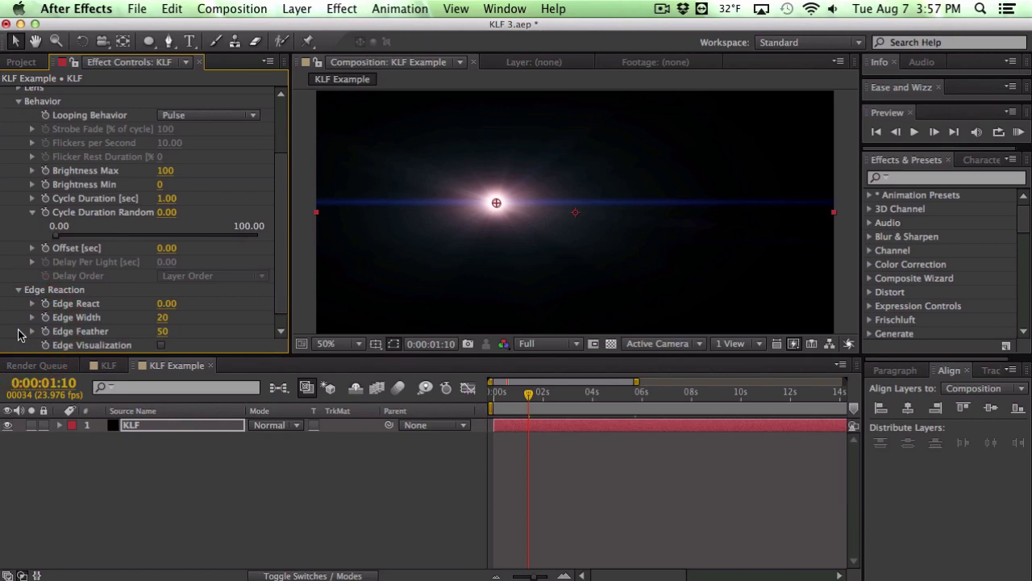
- Move the flare to the comp's left edge and tune Edge React to -0.32 while testing
{"action": "left_click", "coordinate": [428, 231]}
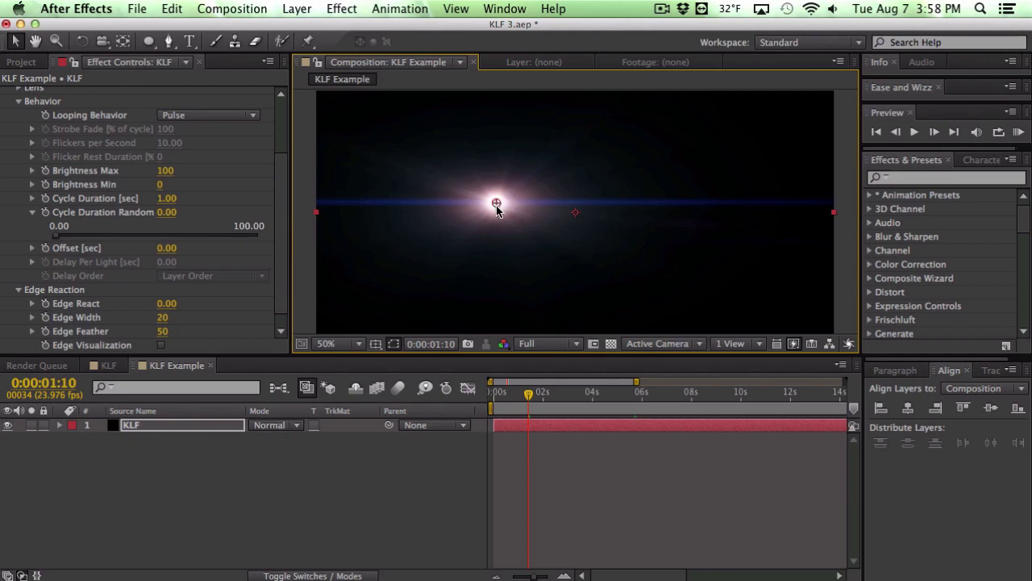
{"action": "left_click_drag", "start_coordinate": [497, 208], "coordinate": [319, 207]}
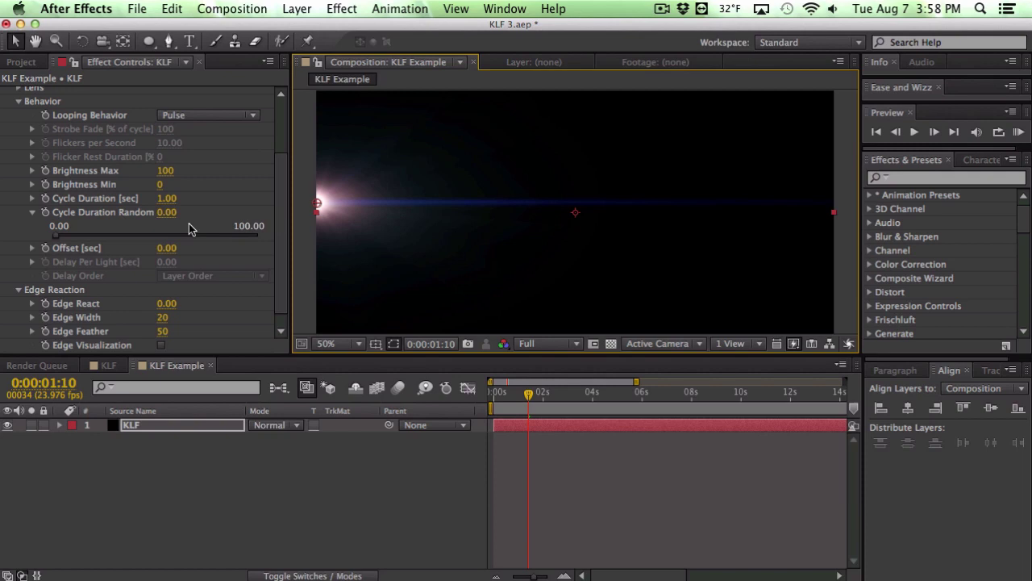
{"action": "left_click_drag", "start_coordinate": [167, 303], "coordinate": [196, 294]}
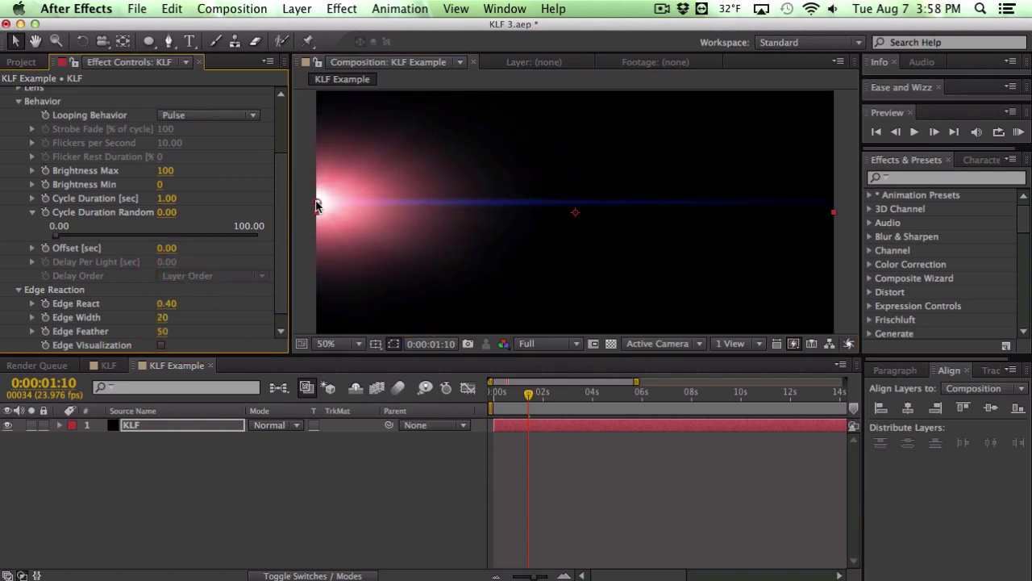
{"action": "mouse_move", "coordinate": [316, 206]}
{"action": "left_mouse_down"}
{"action": "mouse_move", "coordinate": [396, 207]}
{"action": "mouse_move", "coordinate": [314, 210]}
{"action": "left_mouse_up"}
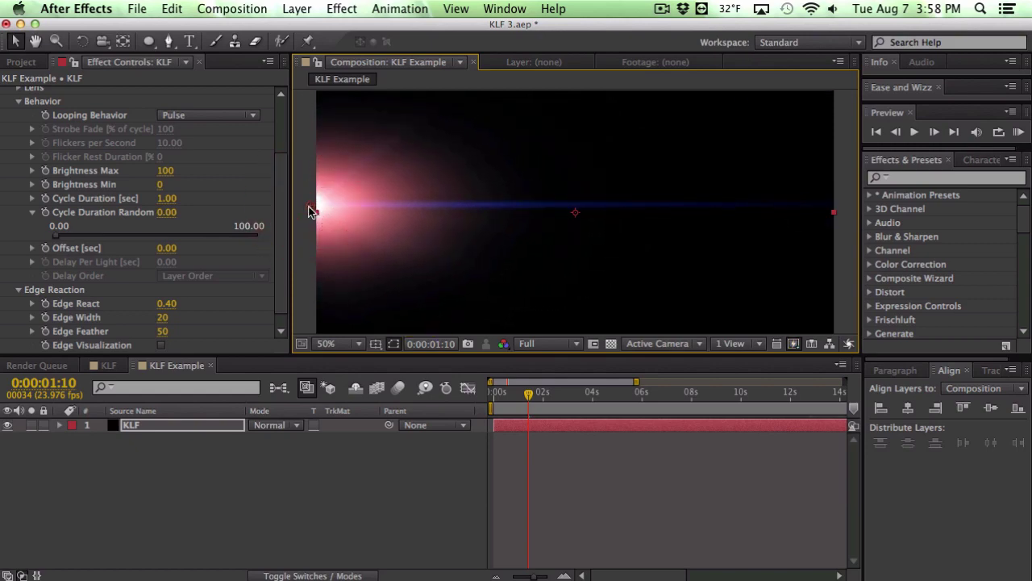
{"action": "left_click_drag", "start_coordinate": [172, 304], "coordinate": [113, 303]}
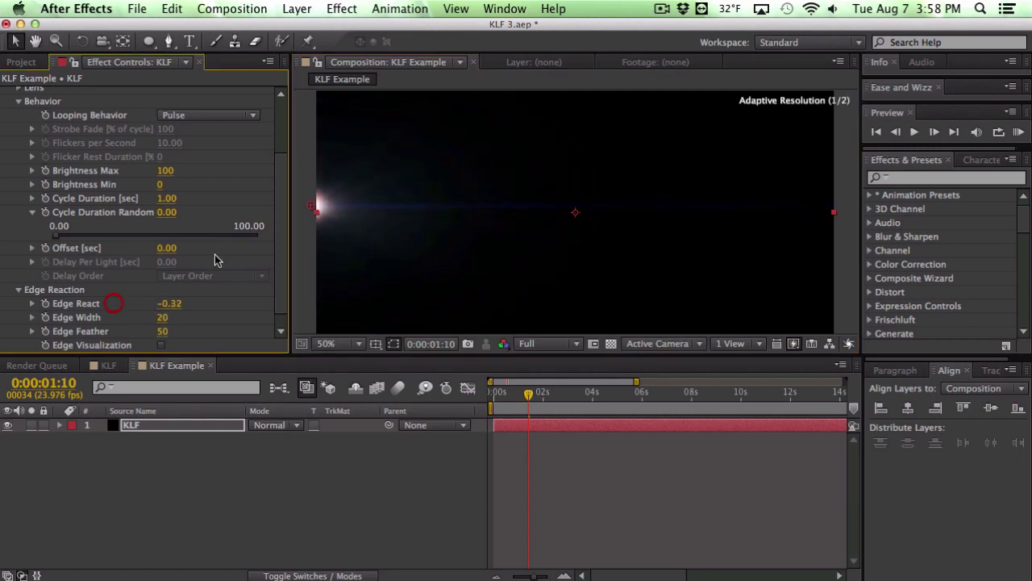
{"action": "mouse_move", "coordinate": [313, 208]}
{"action": "left_mouse_down"}
{"action": "mouse_move", "coordinate": [362, 207]}
{"action": "mouse_move", "coordinate": [315, 208]}
{"action": "left_mouse_up"}
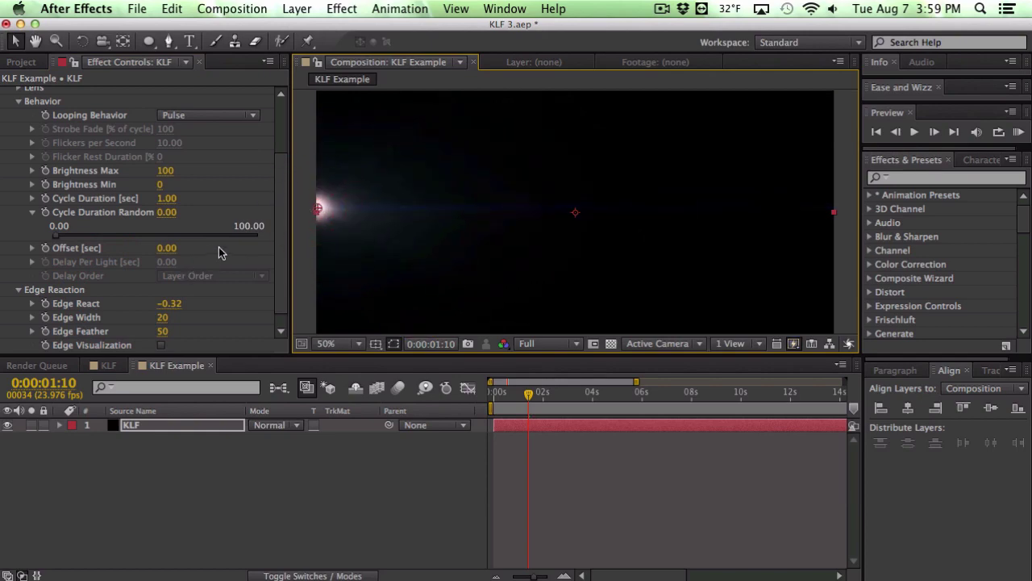
- Enable Edge Visualization, set Edge Feather 100 and Edge Width 38, and nudge the light inward
{"action": "left_click", "coordinate": [163, 345]}
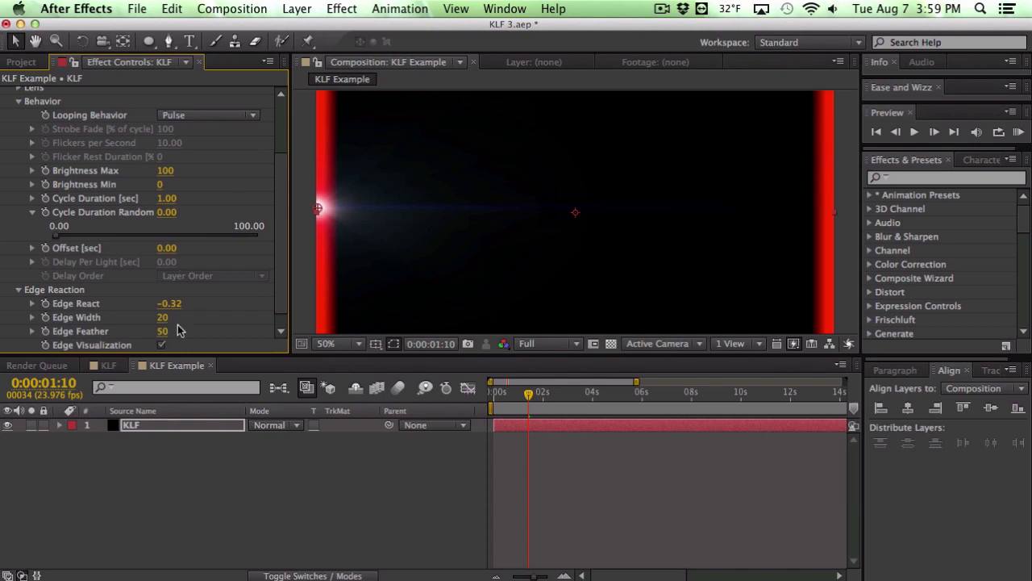
{"action": "left_click_drag", "start_coordinate": [164, 333], "coordinate": [238, 331]}
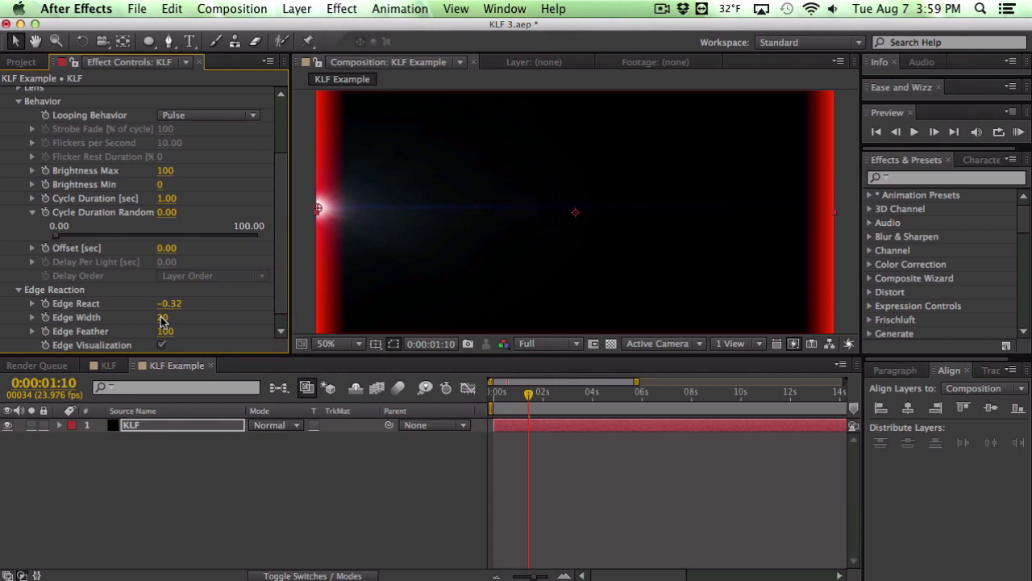
{"action": "left_click_drag", "start_coordinate": [161, 319], "coordinate": [182, 321]}
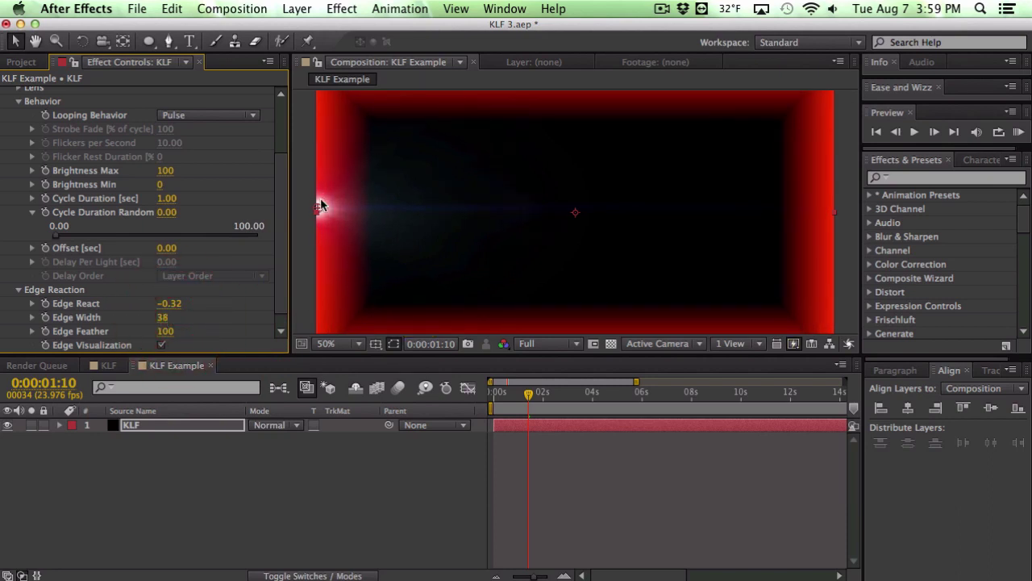
{"action": "left_click_drag", "start_coordinate": [320, 209], "coordinate": [349, 218]}
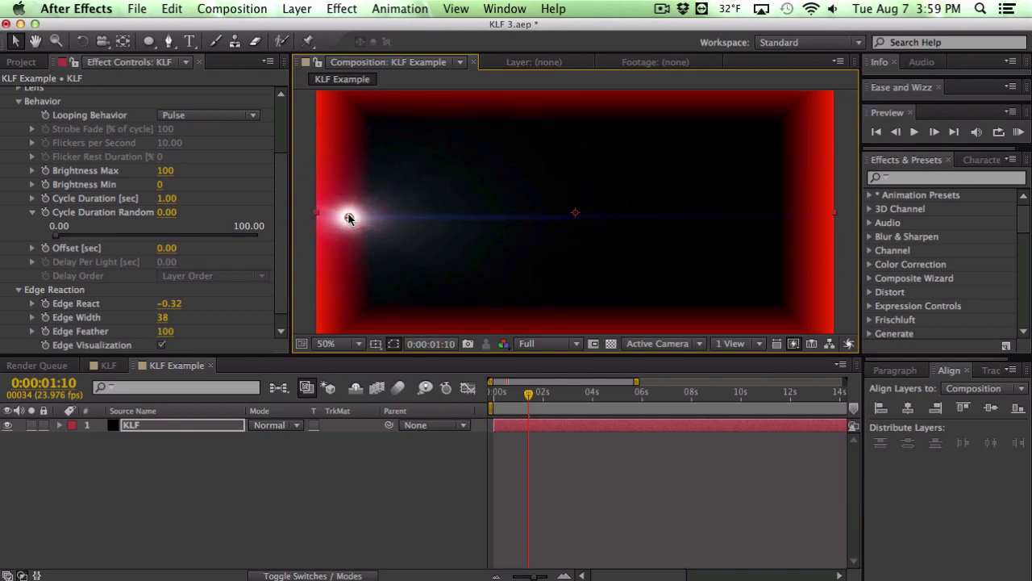
{"action": "scroll", "coordinate": [239, 222], "scroll_direction": "down", "scroll_amount": 1}
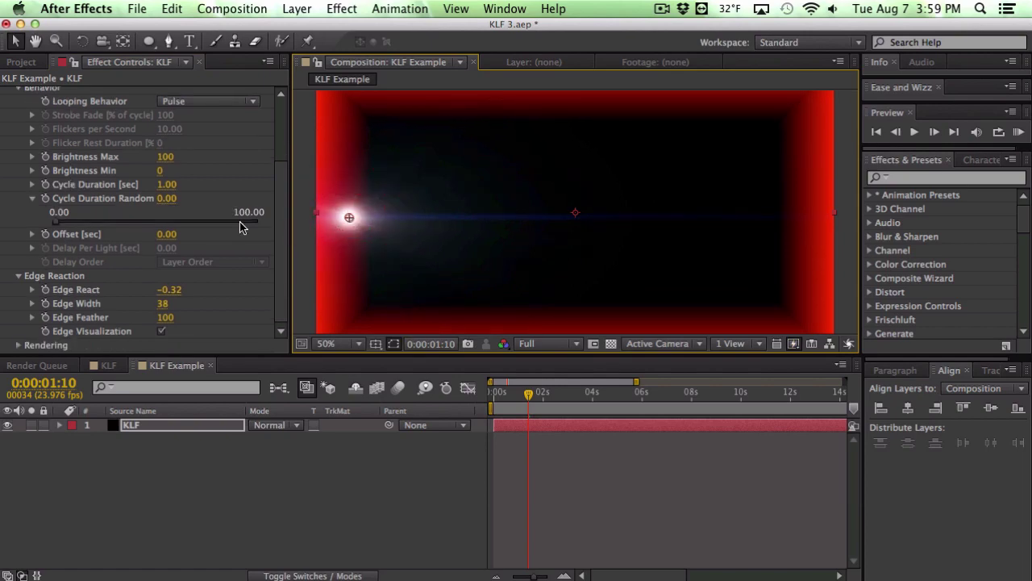
- Expand Rendering, enable UnMult, and toggle the Transparency Grid on and off to compare
{"action": "left_click", "coordinate": [18, 346]}
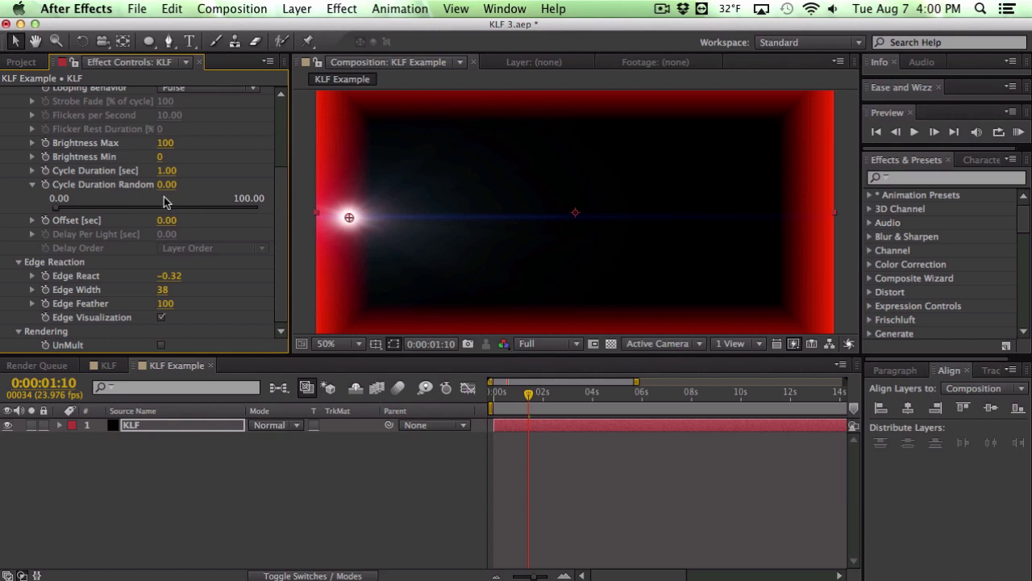
{"action": "left_click", "coordinate": [163, 346]}
{"action": "left_click", "coordinate": [613, 345]}
{"action": "left_click", "coordinate": [613, 346]}
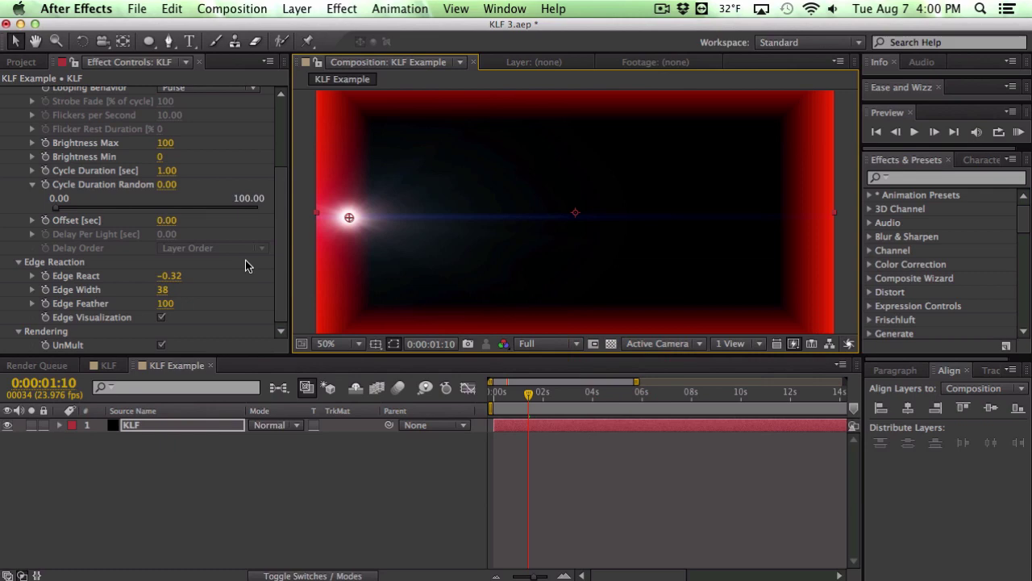
- Launch Lens Designer from the Light Factory Options... button and show the Lens Flare Presets panel
{"action": "scroll", "coordinate": [246, 261], "scroll_direction": "up", "scroll_amount": 5}
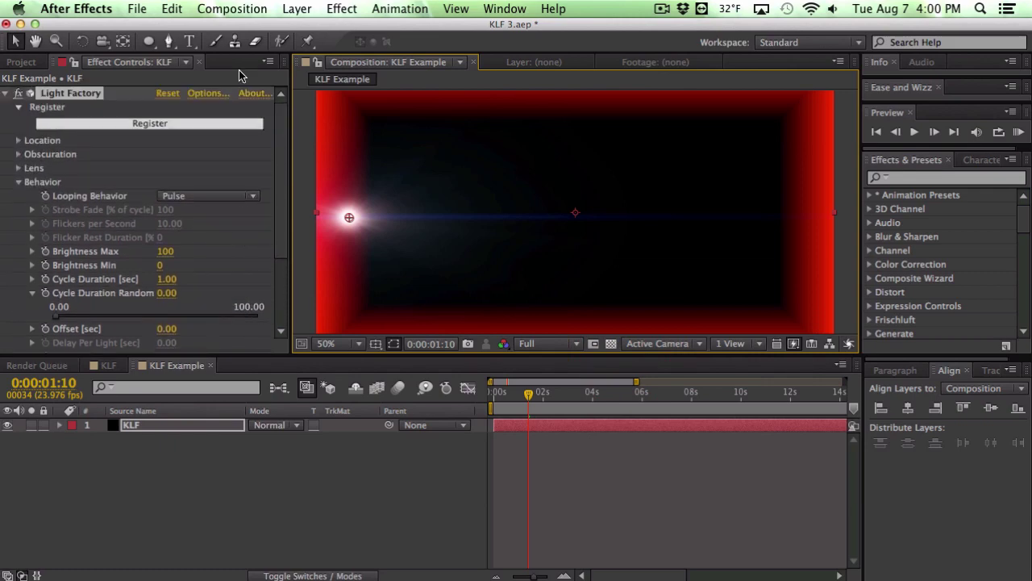
{"action": "left_click", "coordinate": [204, 94]}
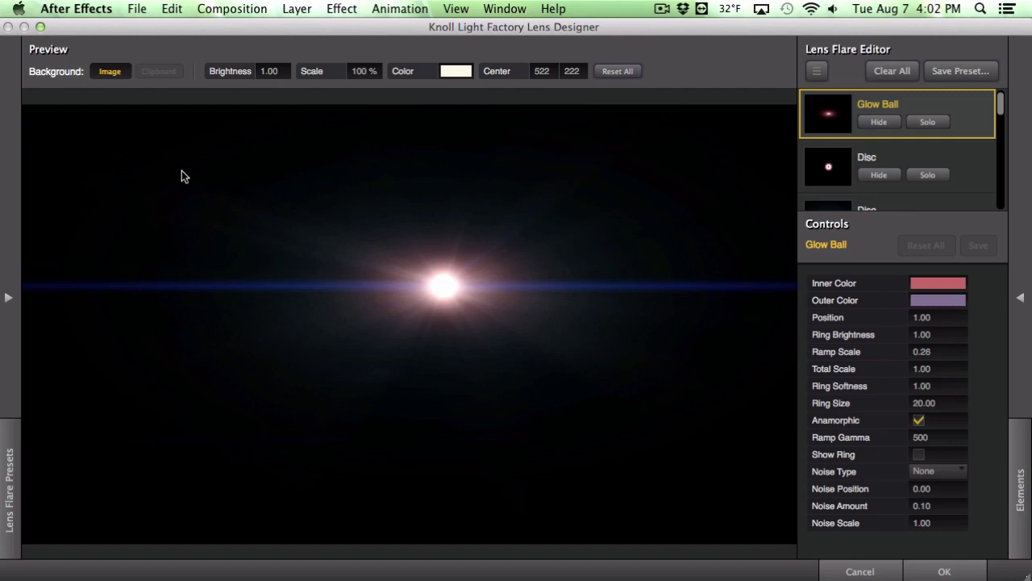
{"action": "left_click", "coordinate": [19, 174]}
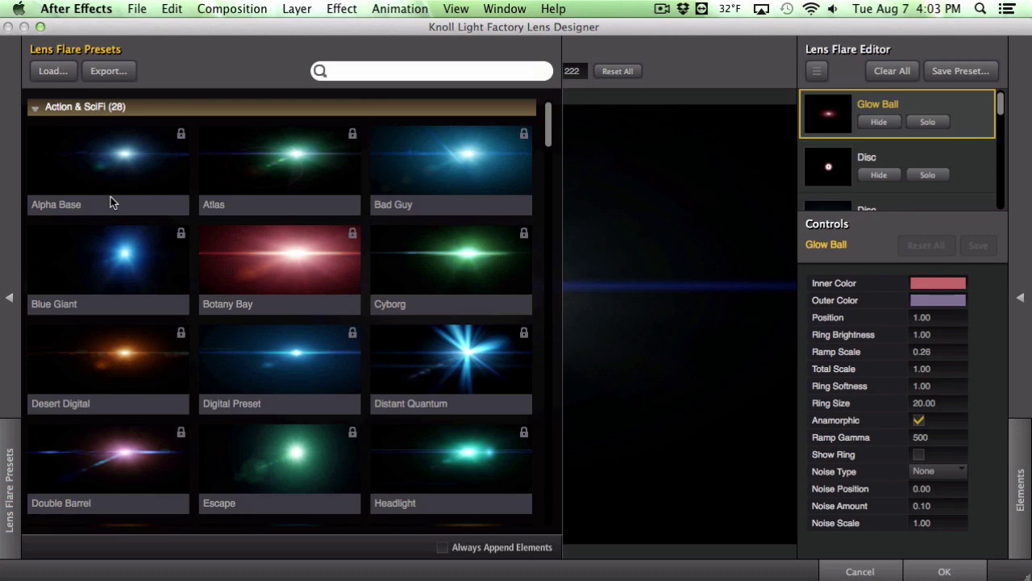
- Browse through the Lens Flare Presets categories, then close the presets panel
{"action": "scroll", "coordinate": [110, 202], "scroll_direction": "down", "scroll_amount": 5}
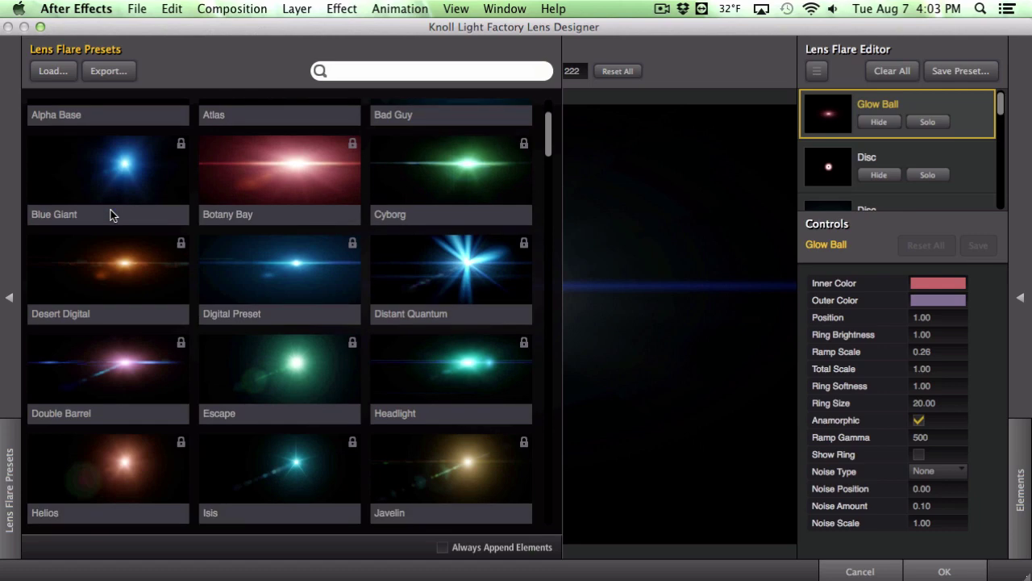
{"action": "scroll", "coordinate": [110, 212], "scroll_direction": "down", "scroll_amount": 15}
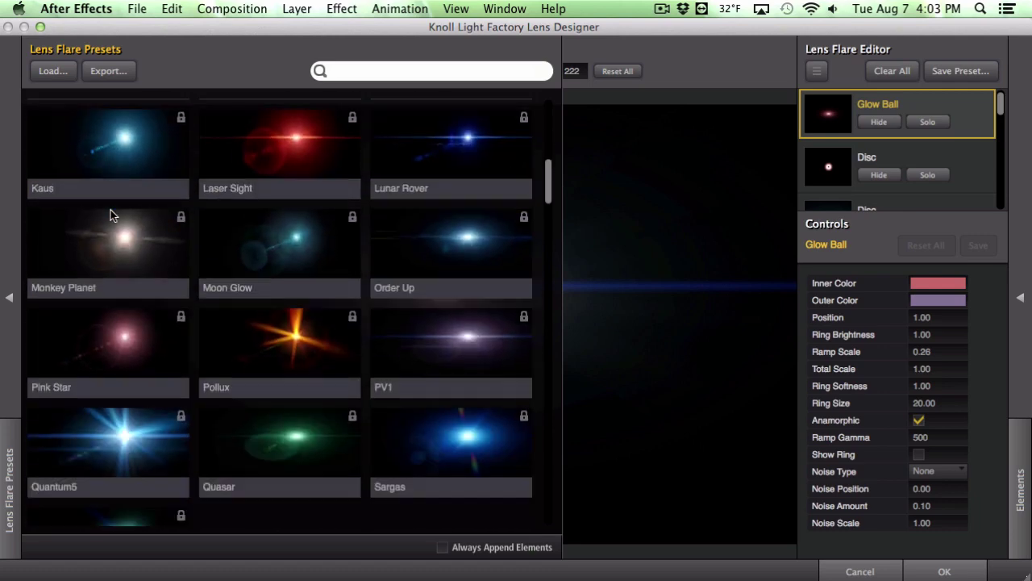
{"action": "scroll", "coordinate": [110, 211], "scroll_direction": "down", "scroll_amount": 5}
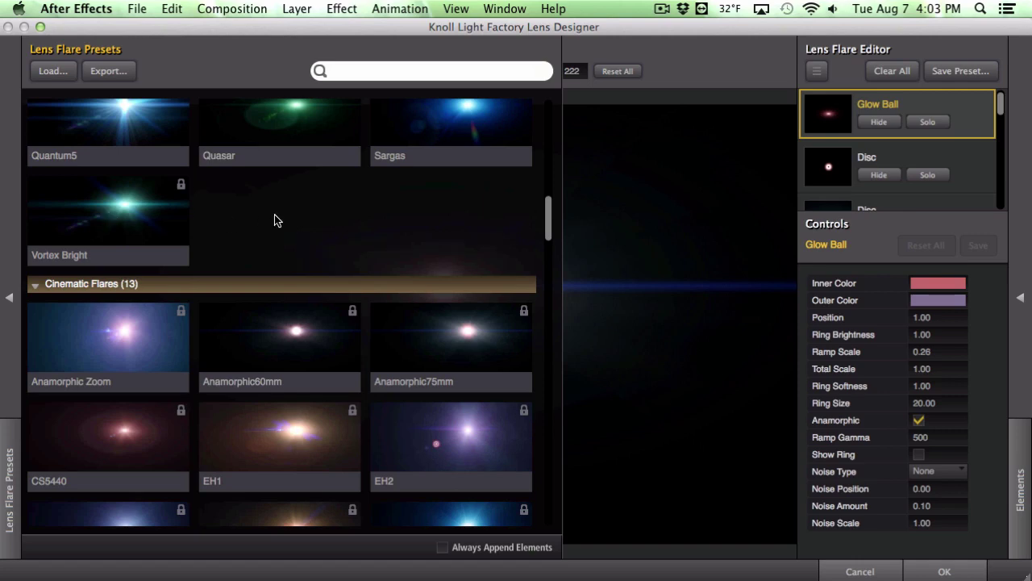
{"action": "scroll", "coordinate": [276, 220], "scroll_direction": "down", "scroll_amount": 1}
{"action": "scroll", "coordinate": [275, 220], "scroll_direction": "down", "scroll_amount": 1}
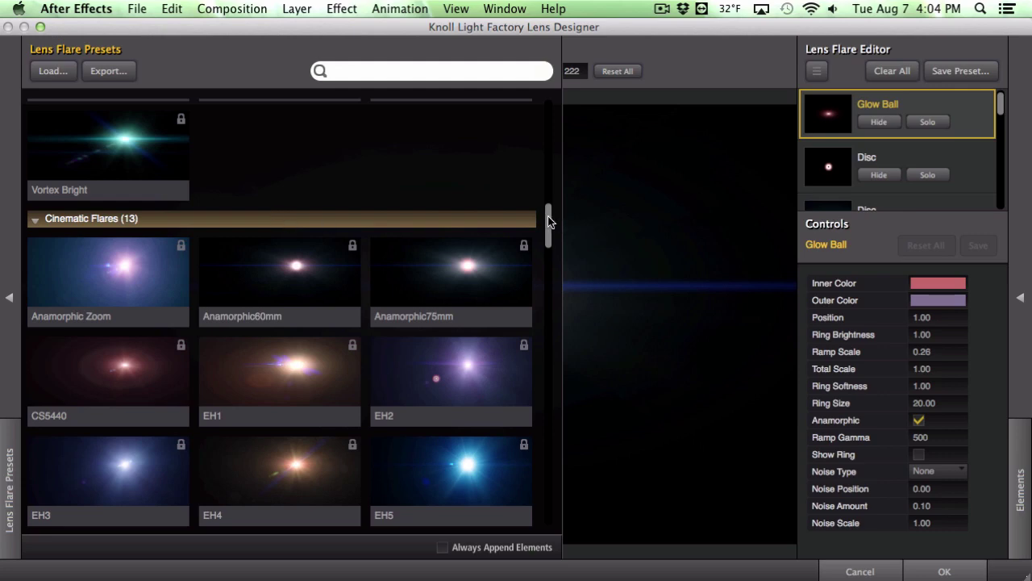
{"action": "left_click_drag", "start_coordinate": [548, 220], "coordinate": [549, 105]}
{"action": "left_click", "coordinate": [590, 120]}
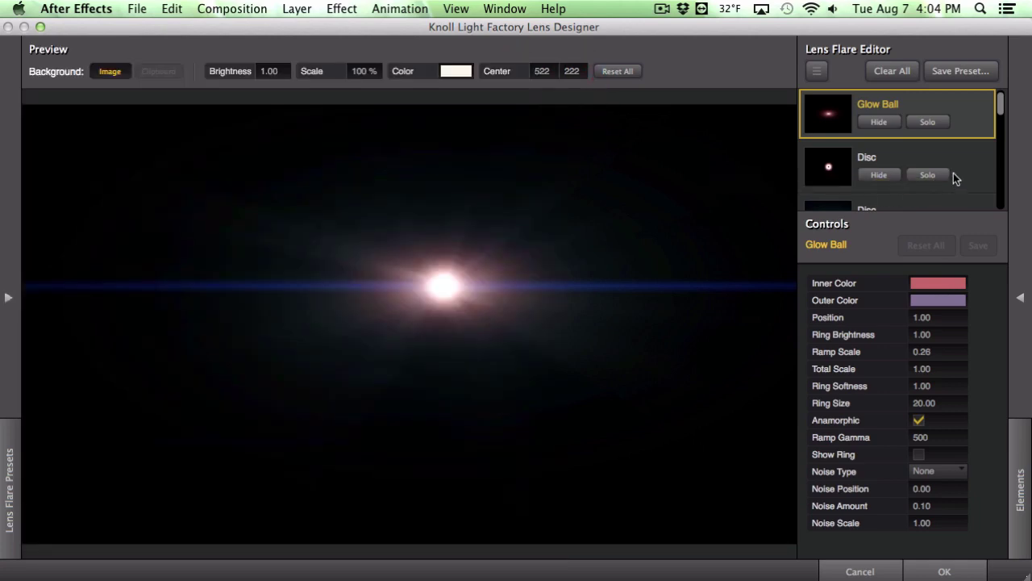
- Add the CircleSpread_Small element to the flare from the Elements library
{"action": "left_click", "coordinate": [1021, 165]}
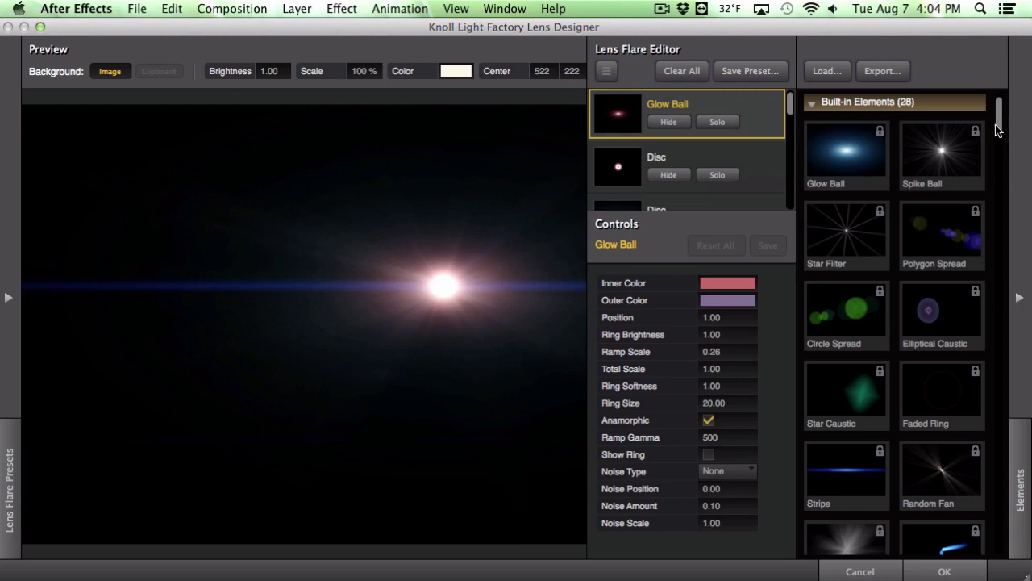
{"action": "left_click_drag", "start_coordinate": [998, 127], "coordinate": [996, 330]}
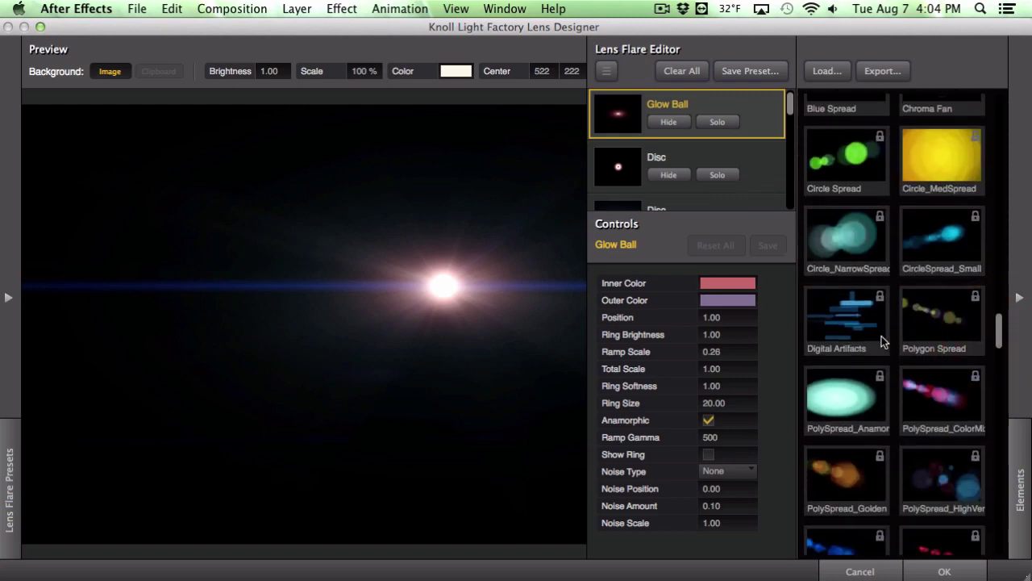
{"action": "double_click", "coordinate": [916, 249]}
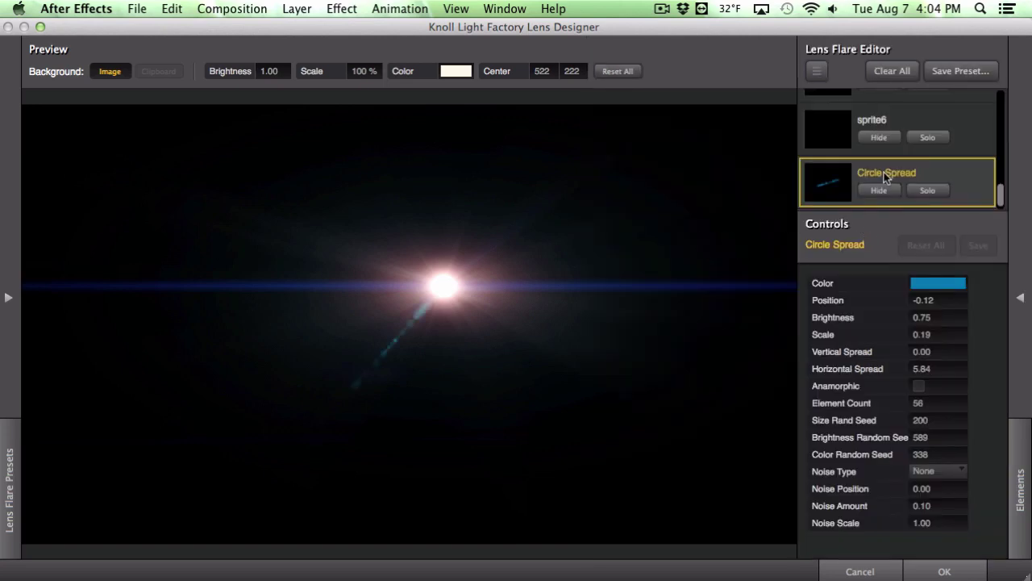
- Hide the Circle Spread element, removing the diagonal blue streak from the preview
{"action": "left_click", "coordinate": [891, 190]}
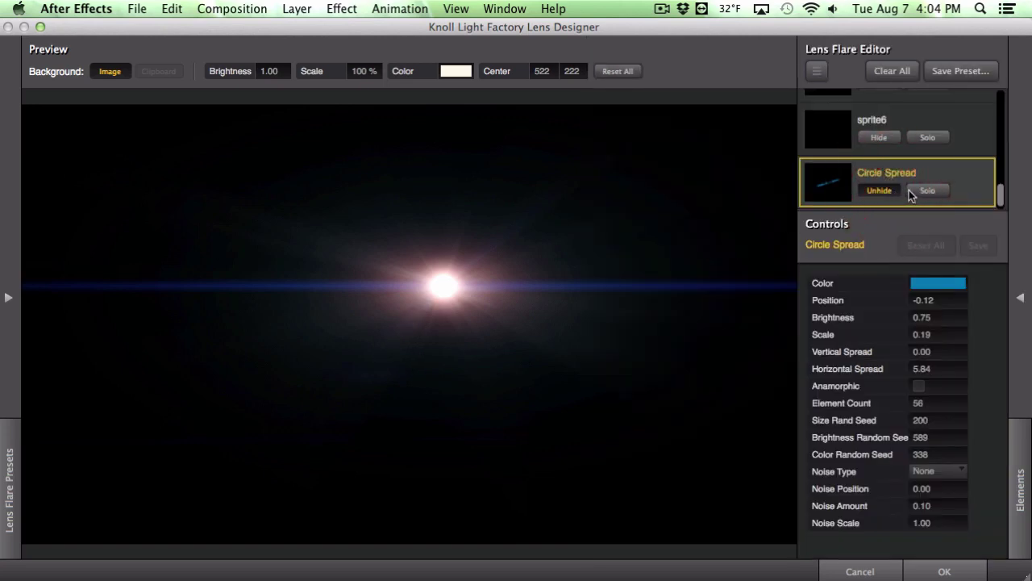
{"action": "left_click", "coordinate": [892, 191]}
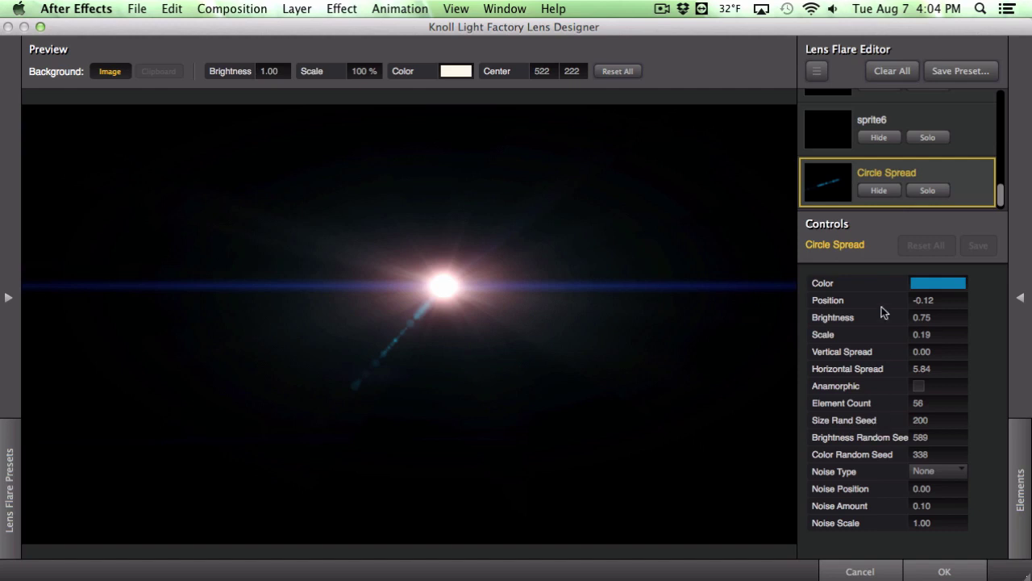
{"action": "left_click", "coordinate": [880, 192]}
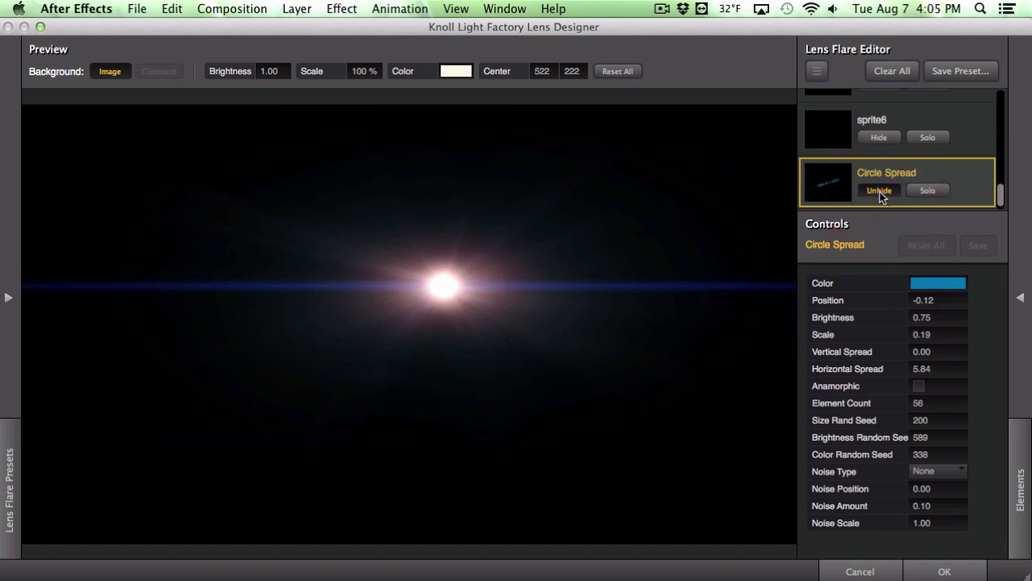